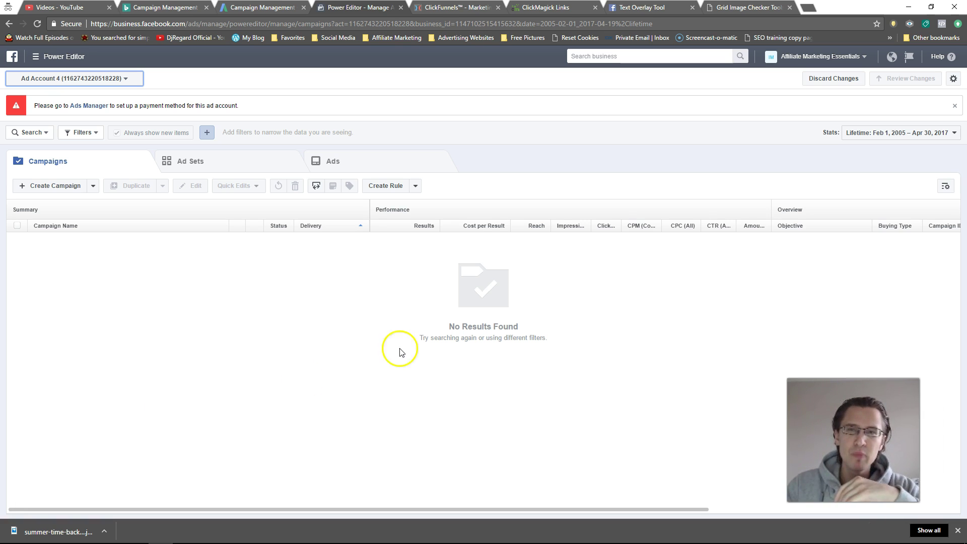
# - Mark the four 'Win $500' grid squares as text on the wedding sweepstakes sample
pyautogui.click(751, 9)
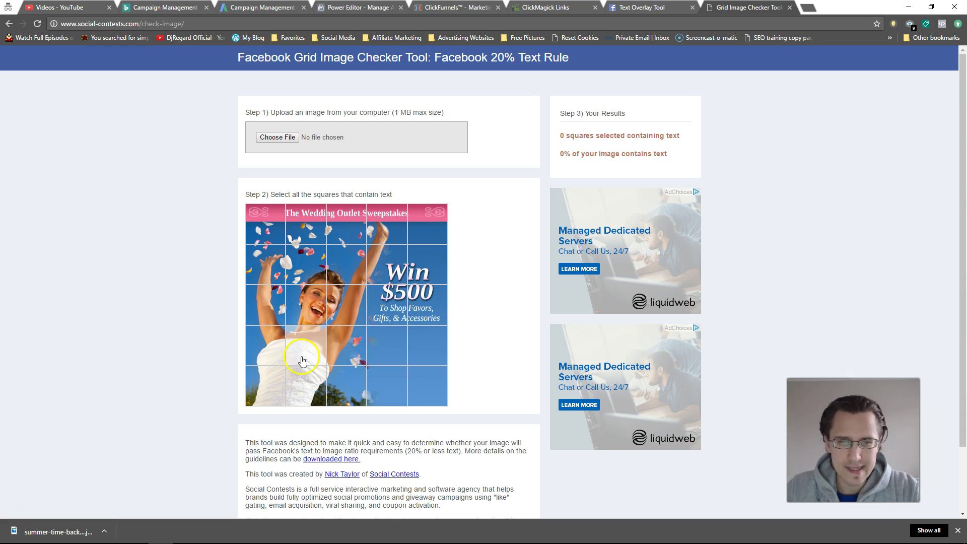
pyautogui.click(385, 267)
pyautogui.click(394, 313)
pyautogui.click(427, 265)
pyautogui.click(420, 307)
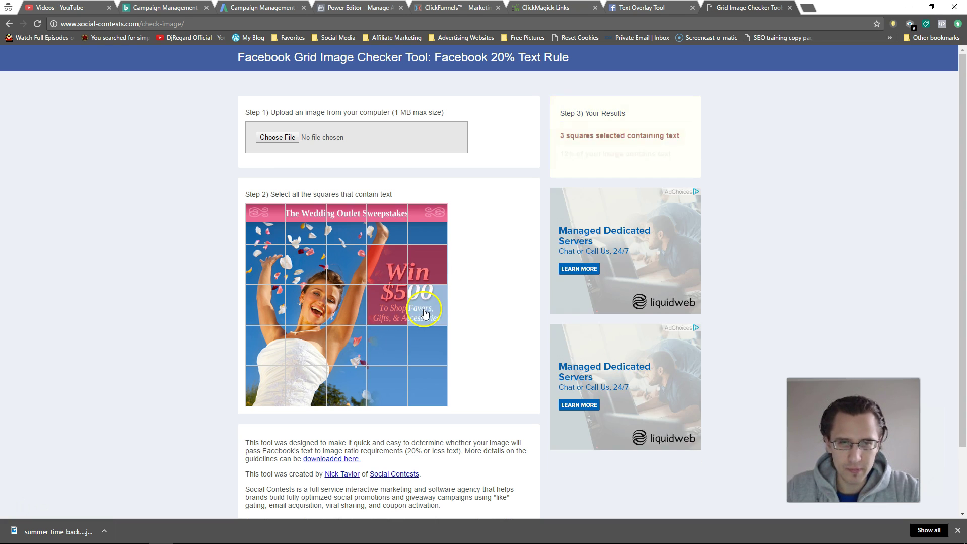
pyautogui.moveTo(564, 154); pyautogui.dragTo(659, 154)
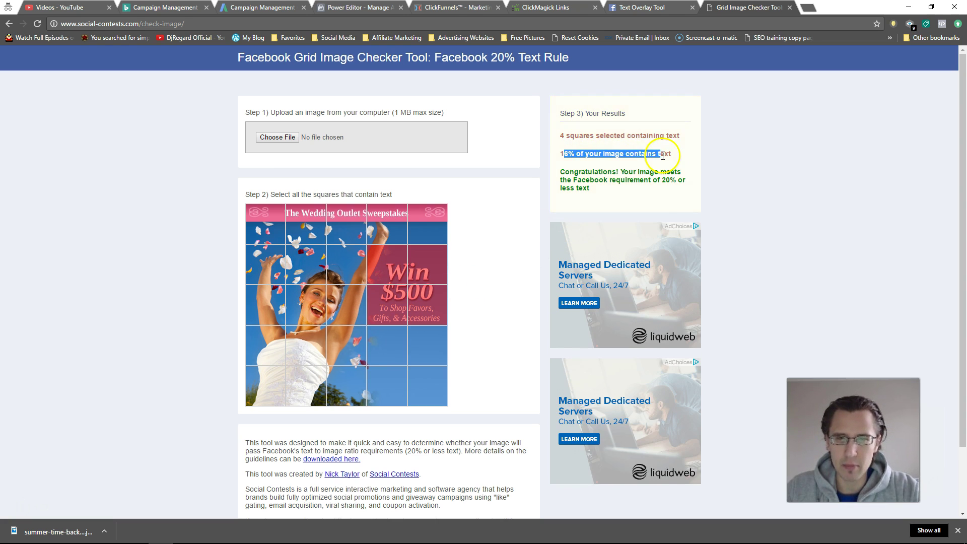
# - Mark three top-row sweepstakes title squares, bringing the text total to 28%
pyautogui.click(298, 224)
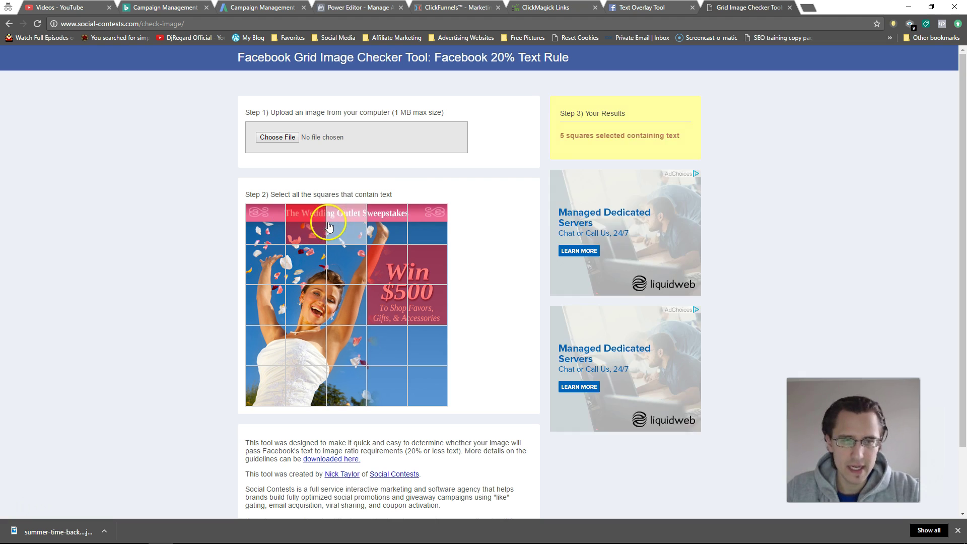
pyautogui.click(334, 219)
pyautogui.click(393, 222)
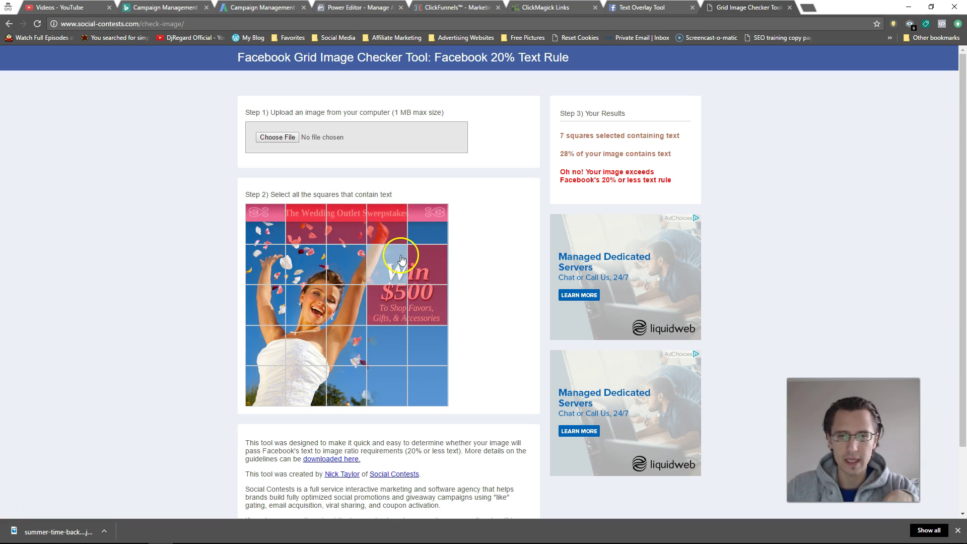
pyautogui.moveTo(558, 156); pyautogui.dragTo(672, 156)
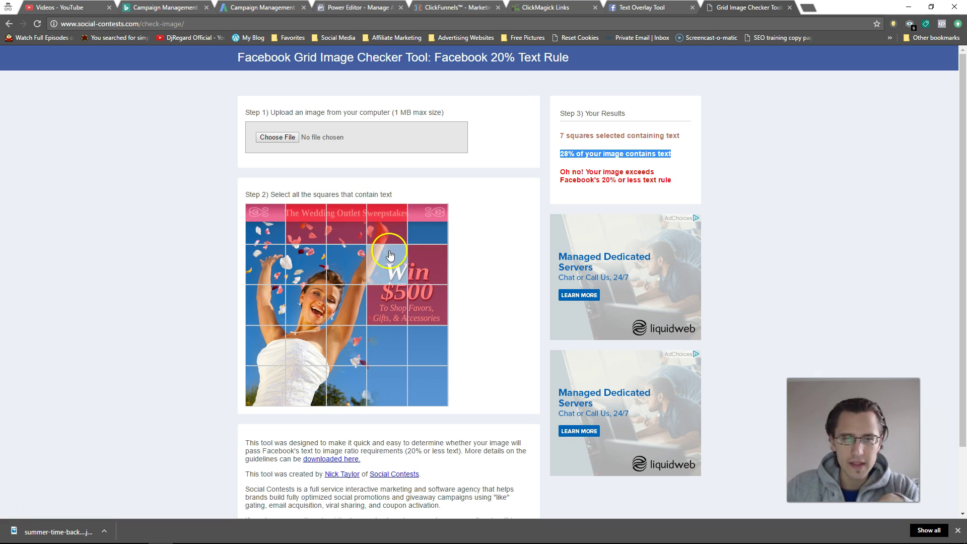
pyautogui.click(379, 274)
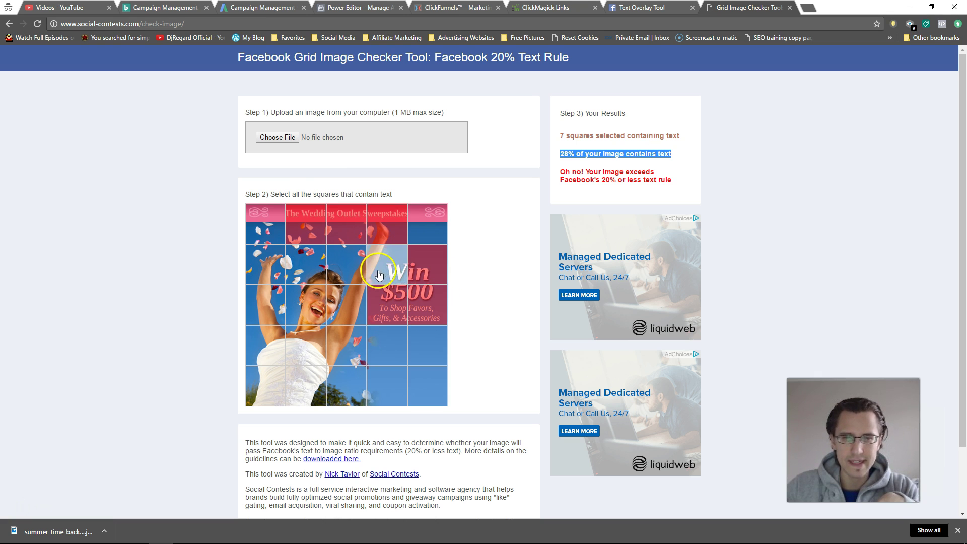
# - Load the summer-time image and mark the three squares containing 'Summer' as text
pyautogui.click(277, 136)
pyautogui.doubleClick(444, 298)
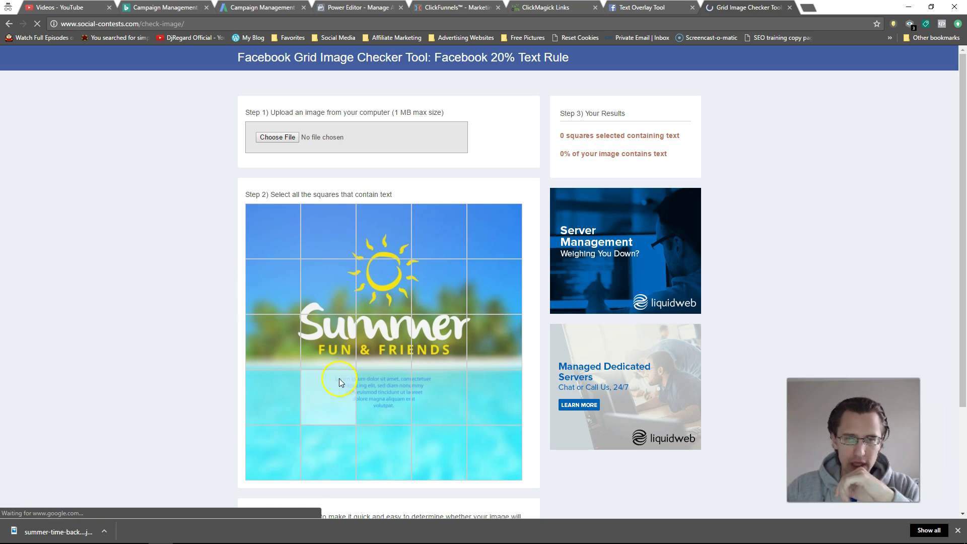
pyautogui.click(328, 342)
pyautogui.click(383, 341)
pyautogui.click(439, 341)
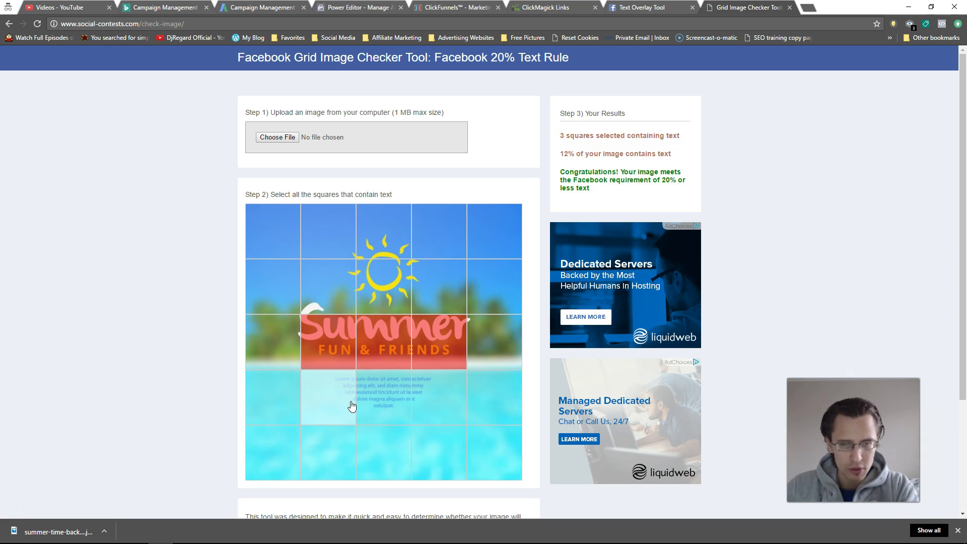
# - Mark three small paragraph-text squares, bringing the result to 24% text
pyautogui.click(347, 403)
pyautogui.click(382, 395)
pyautogui.click(438, 392)
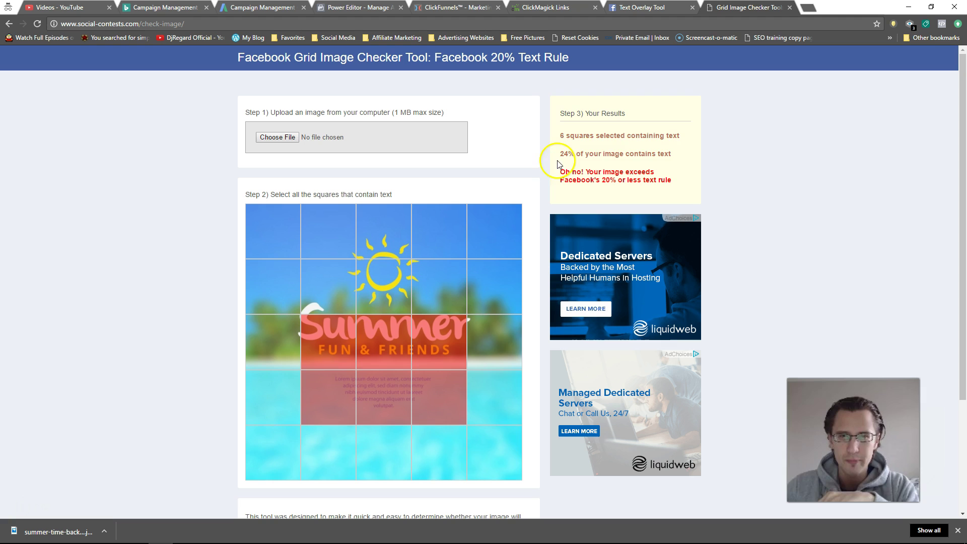
pyautogui.moveTo(559, 153); pyautogui.dragTo(675, 152)
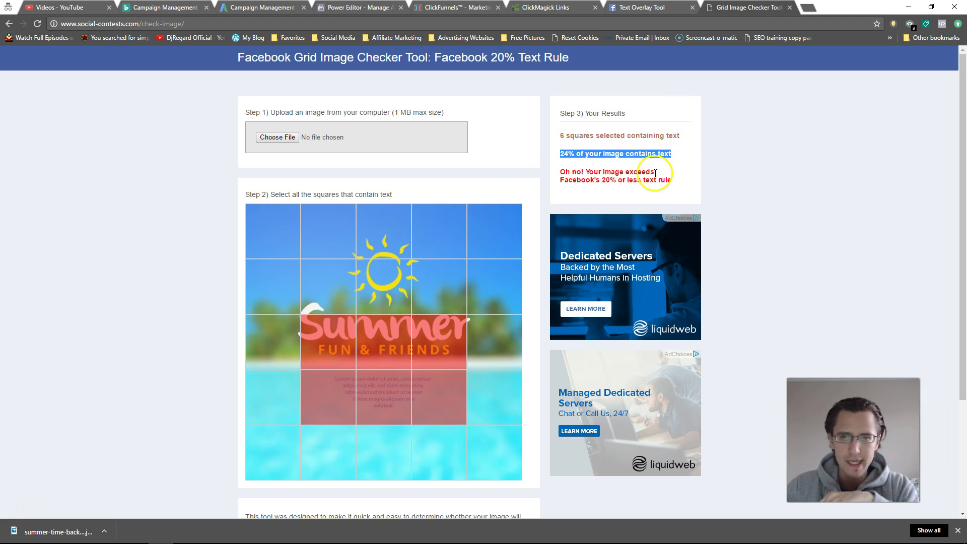
# - Mark the square above the S and both outer 'Summer' squares, reaching 36% text
pyautogui.click(316, 299)
pyautogui.click(262, 340)
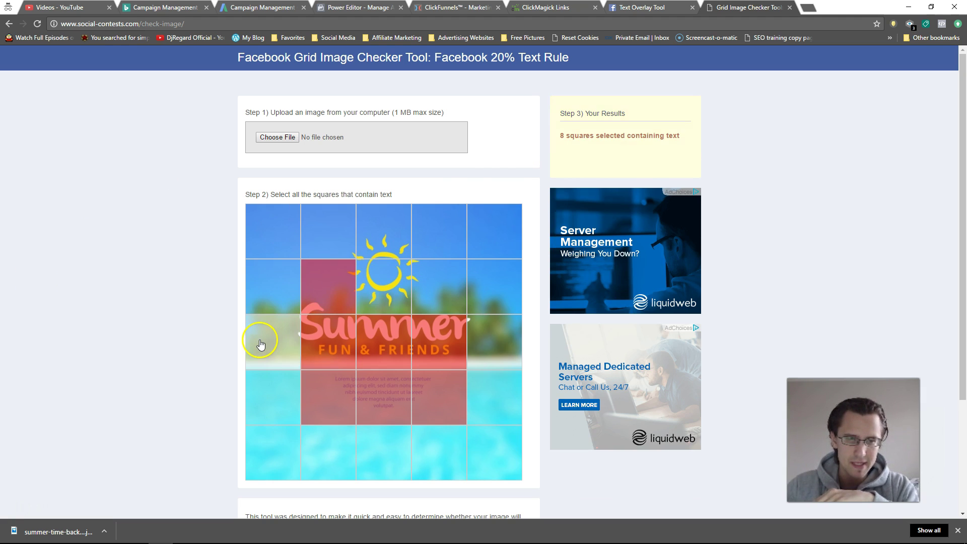
pyautogui.click(488, 333)
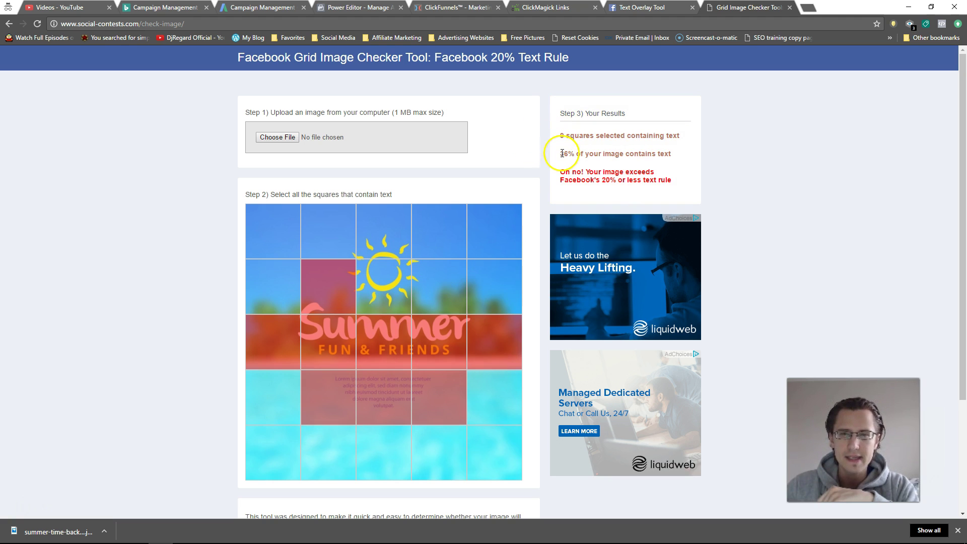
pyautogui.moveTo(557, 153); pyautogui.dragTo(672, 154)
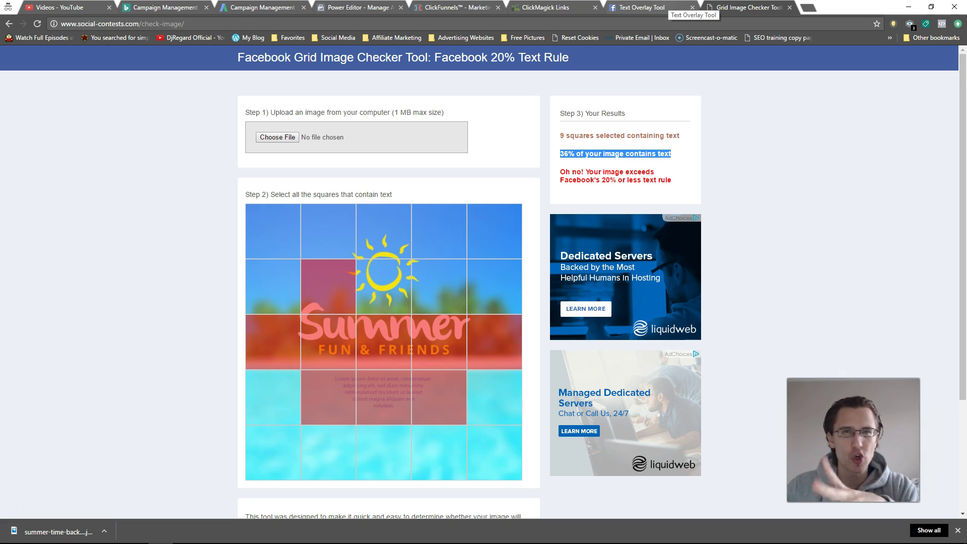
# - Upload the summer-time image to Facebook's Image Text Check for a text rating
pyautogui.click(665, 7)
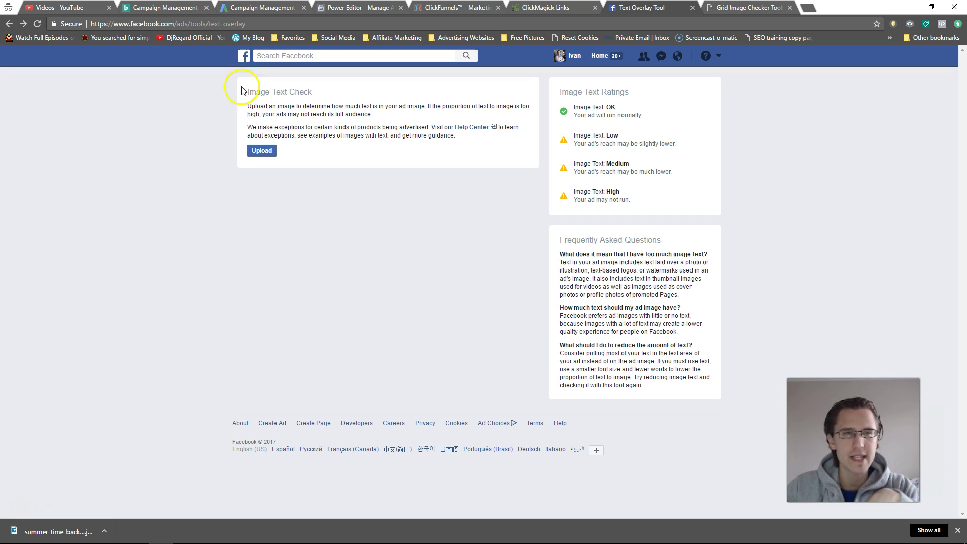
pyautogui.click(262, 151)
pyautogui.click(446, 282)
pyautogui.doubleClick(443, 275)
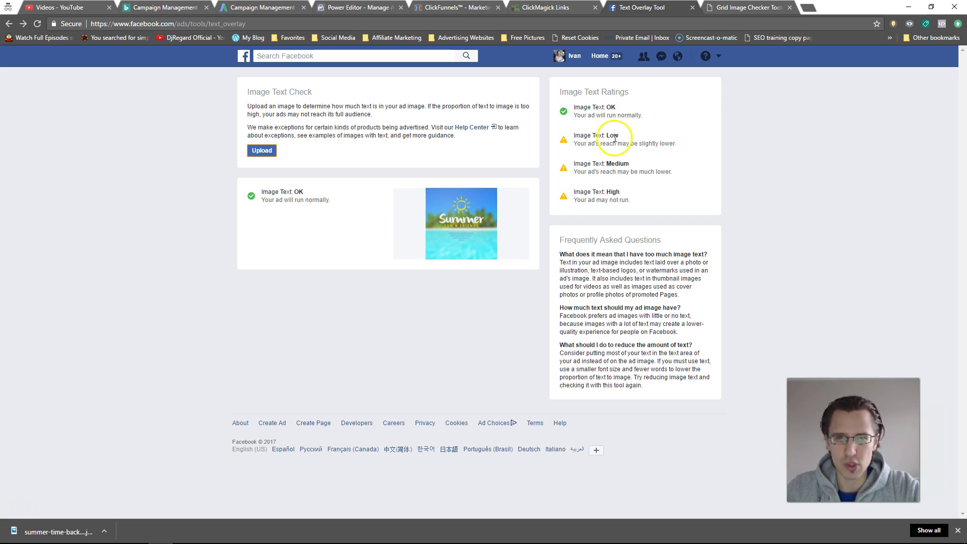
# - Review the Image Text: Low and Image Text: OK rating descriptions for the Summer image
pyautogui.moveTo(570, 136); pyautogui.dragTo(630, 200)
pyautogui.rightClick(629, 200)
pyautogui.click(579, 134)
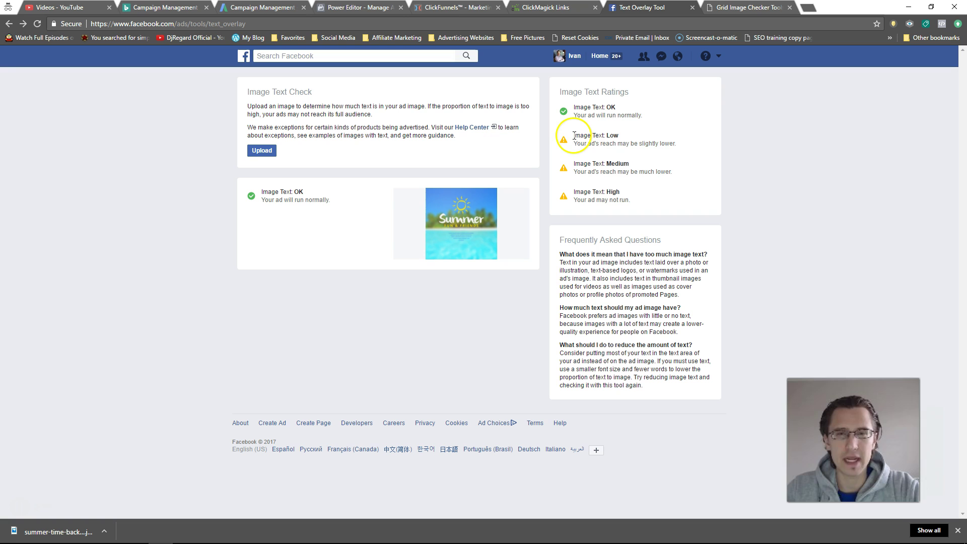
pyautogui.moveTo(574, 136); pyautogui.dragTo(677, 153)
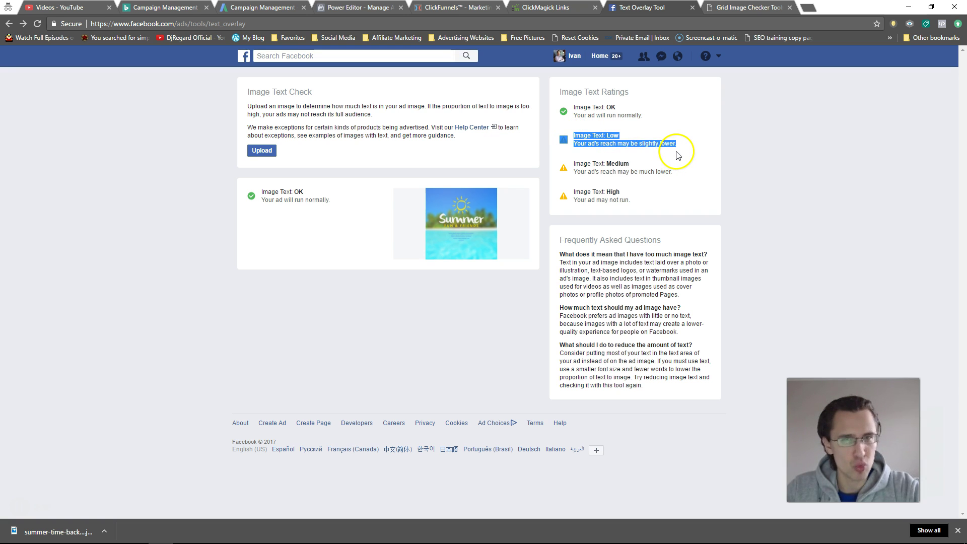
pyautogui.moveTo(572, 107); pyautogui.dragTo(642, 130)
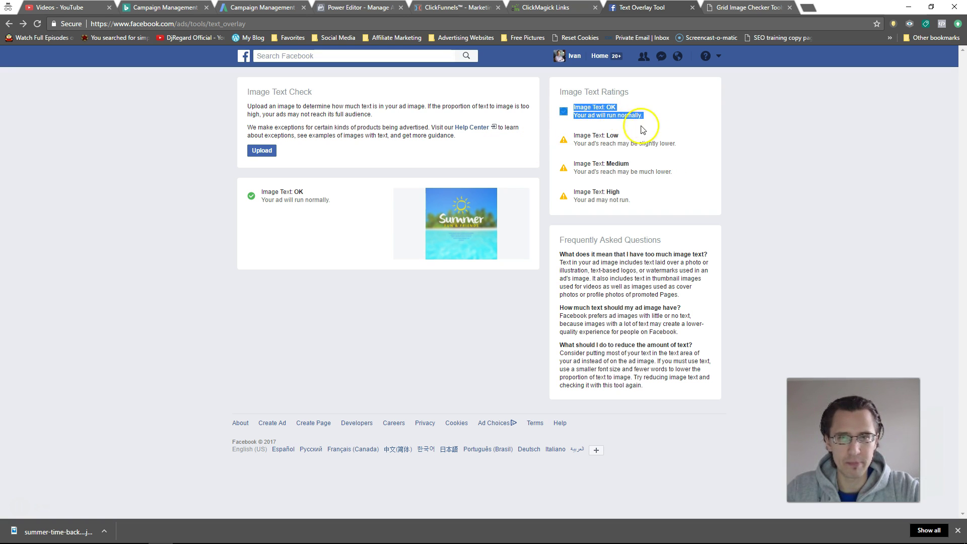
pyautogui.click(642, 129)
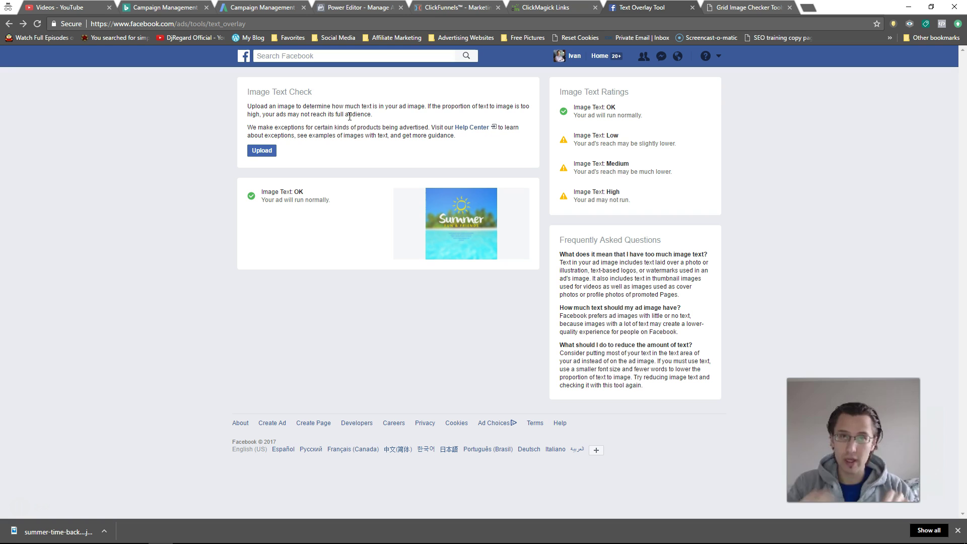
pyautogui.click(730, 8)
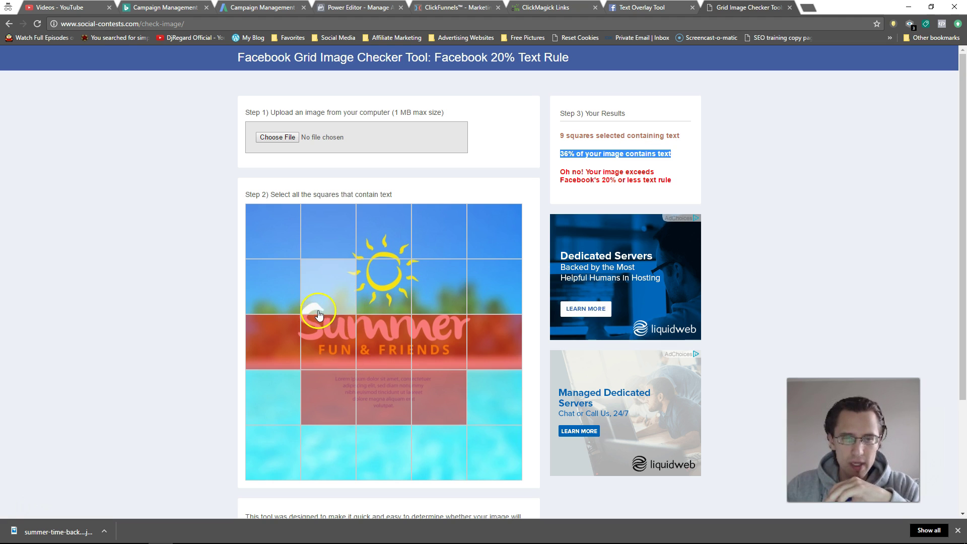
# - Unmark the square above 'Su', both outer Summer-row squares, and the lower-right body-text square
pyautogui.click(316, 308)
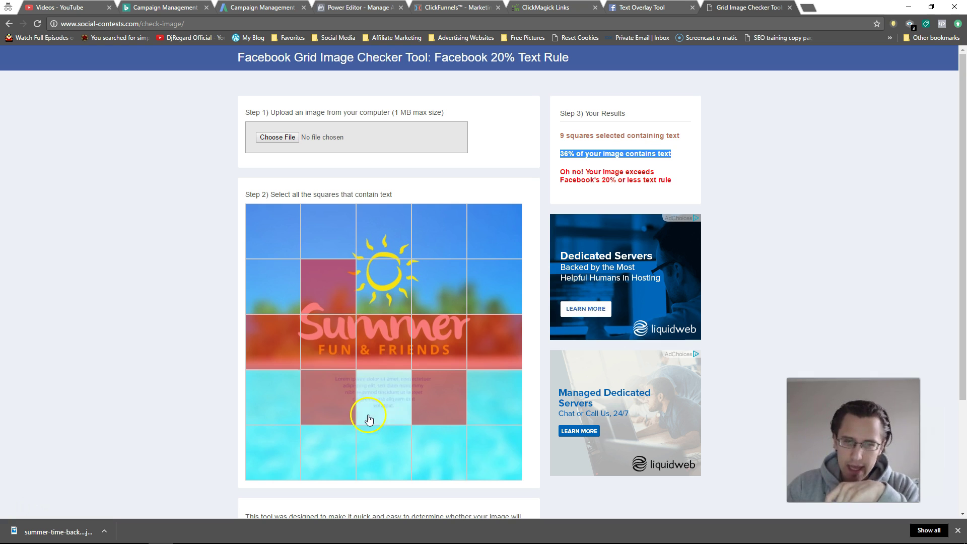
pyautogui.click(314, 305)
pyautogui.click(274, 346)
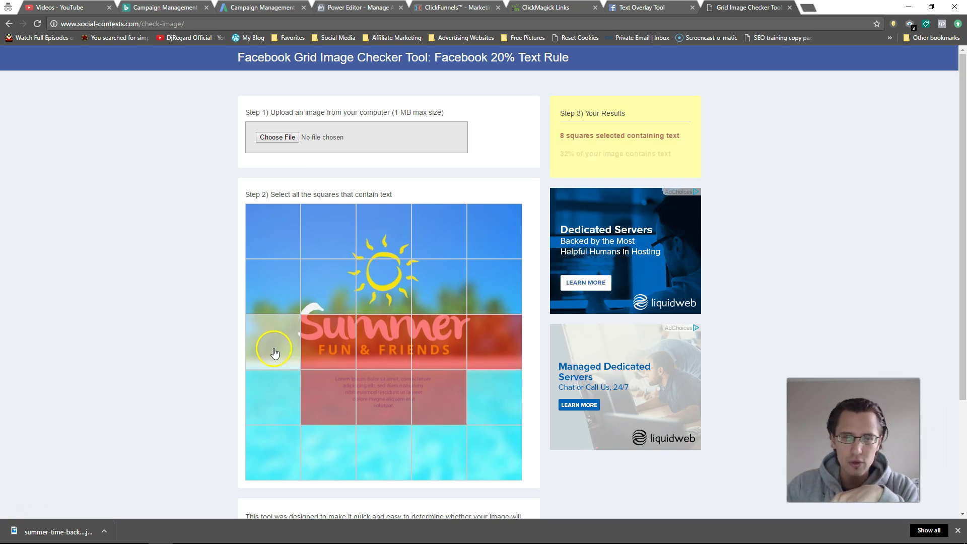
pyautogui.click(487, 327)
pyautogui.rightClick(487, 327)
pyautogui.click(186, 346)
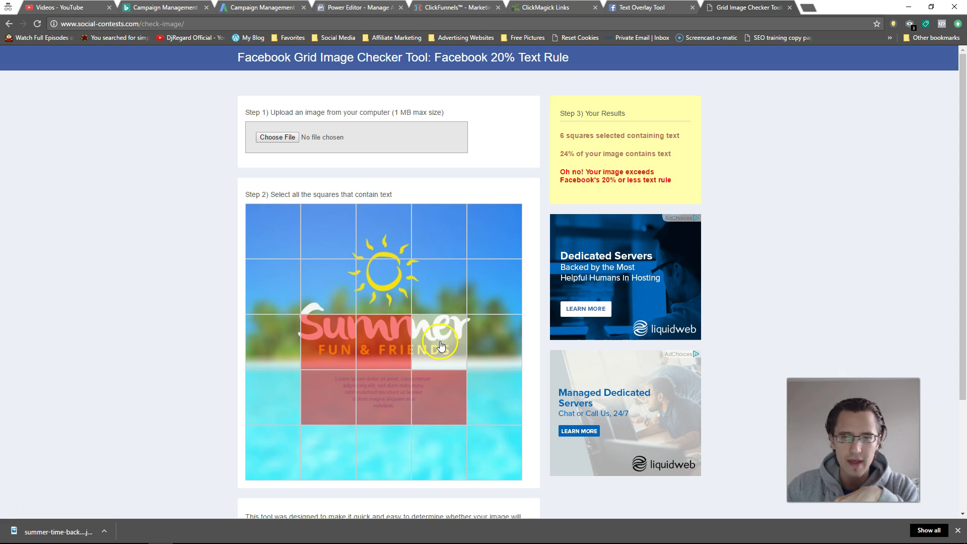
pyautogui.click(433, 411)
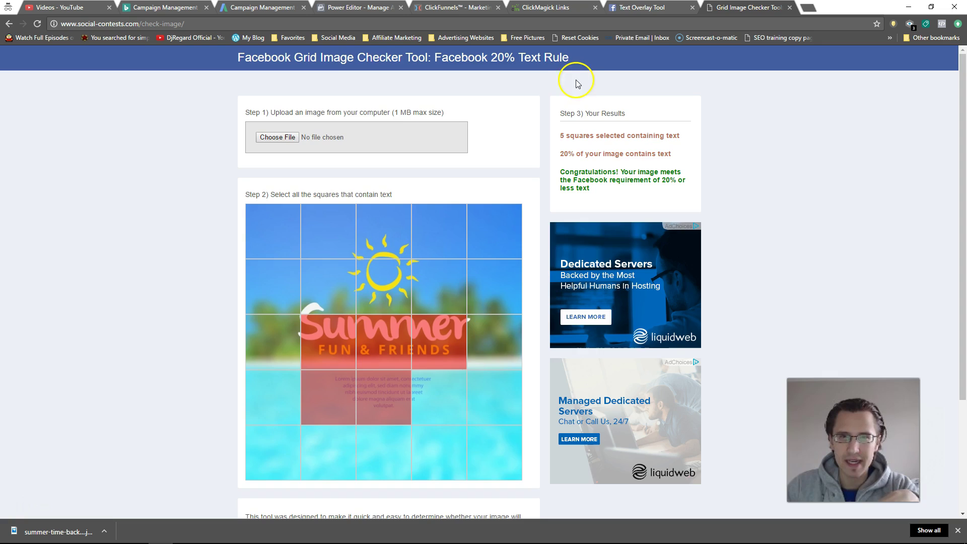
# - Adjust the body-text and 'mer' squares until five squares give 20% text
pyautogui.click(622, 8)
pyautogui.click(748, 7)
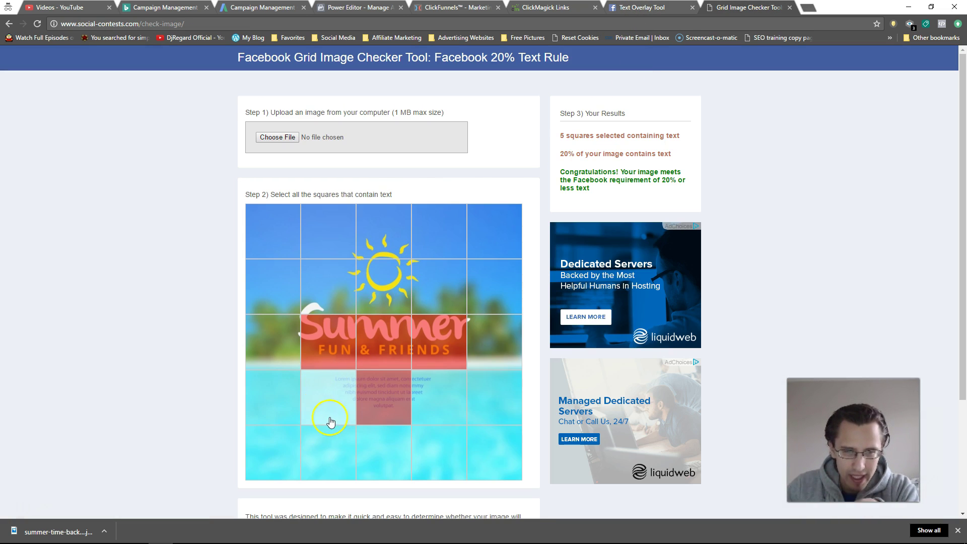
pyautogui.click(309, 405)
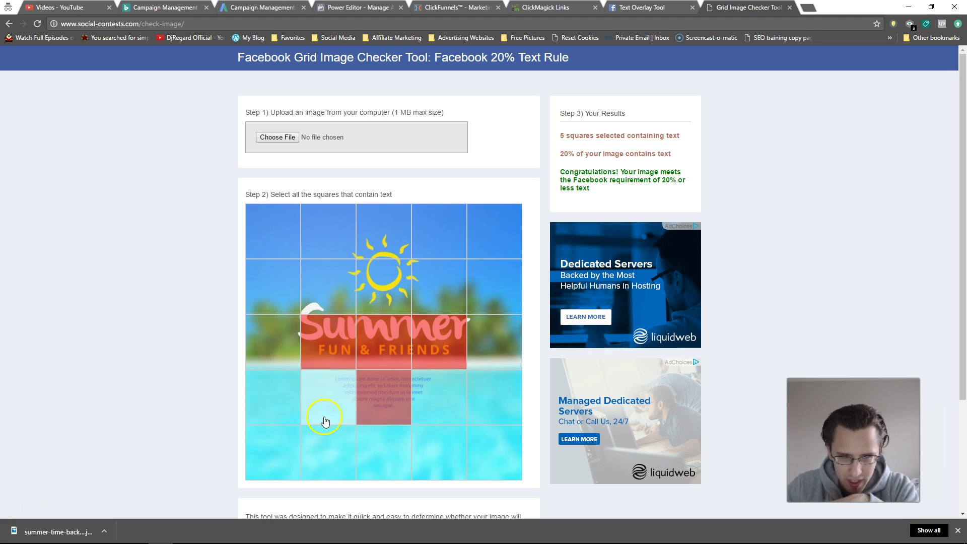
pyautogui.click(352, 400)
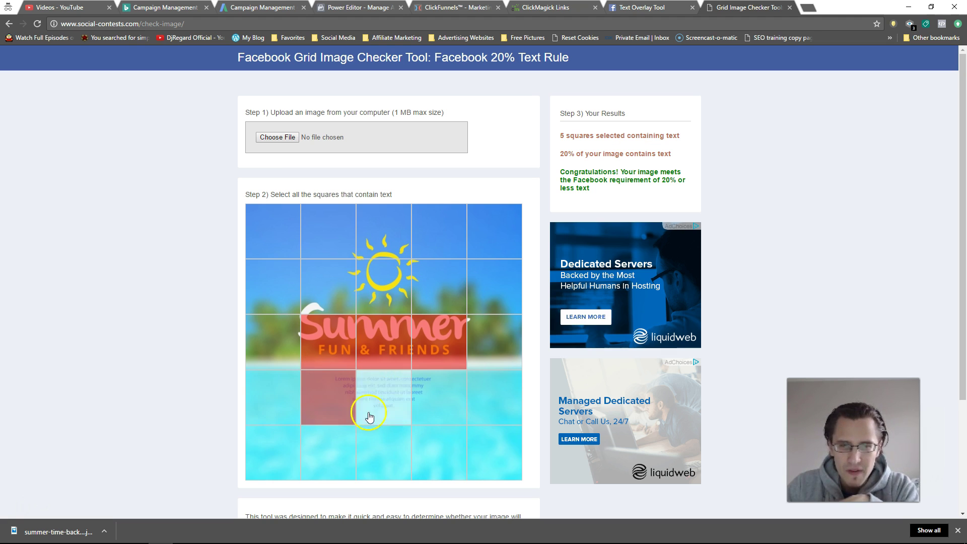
pyautogui.click(420, 336)
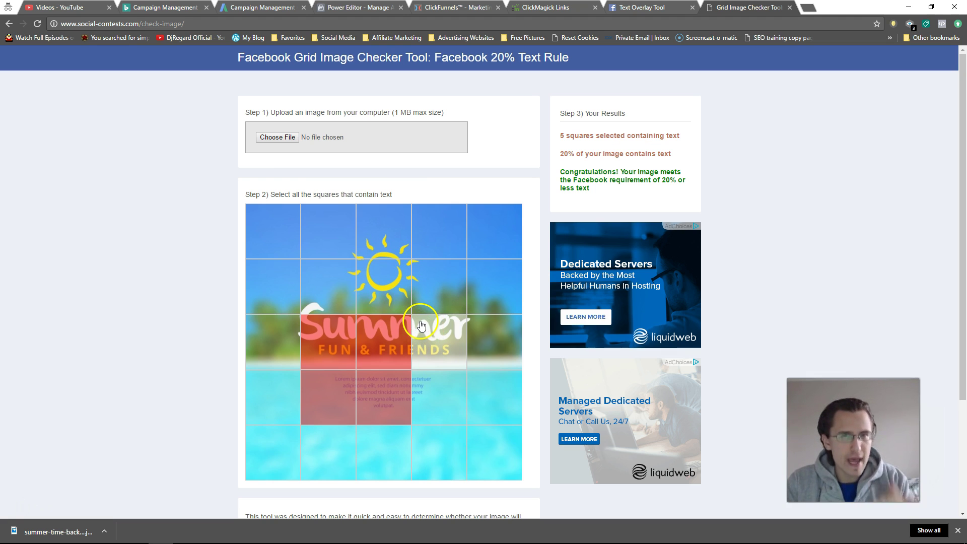
pyautogui.click(396, 315)
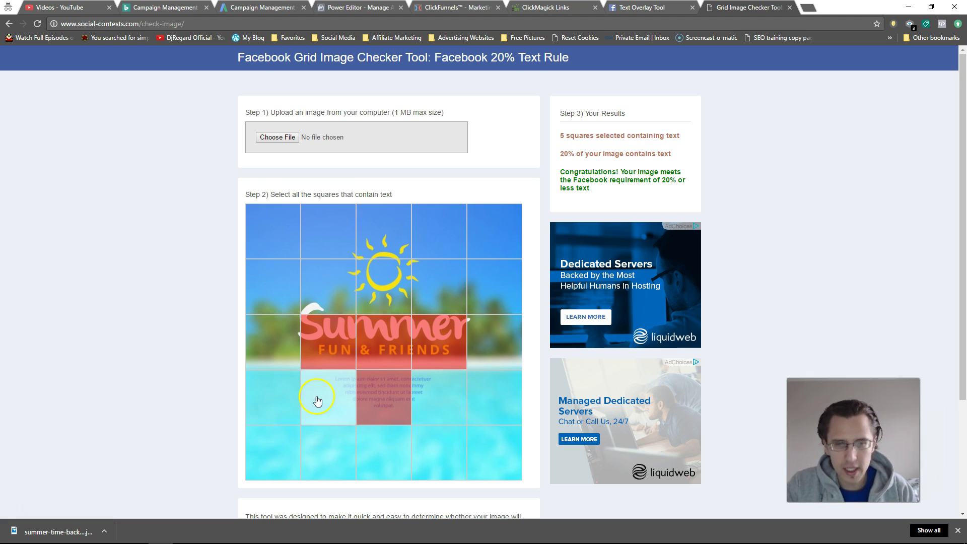
pyautogui.click(670, 7)
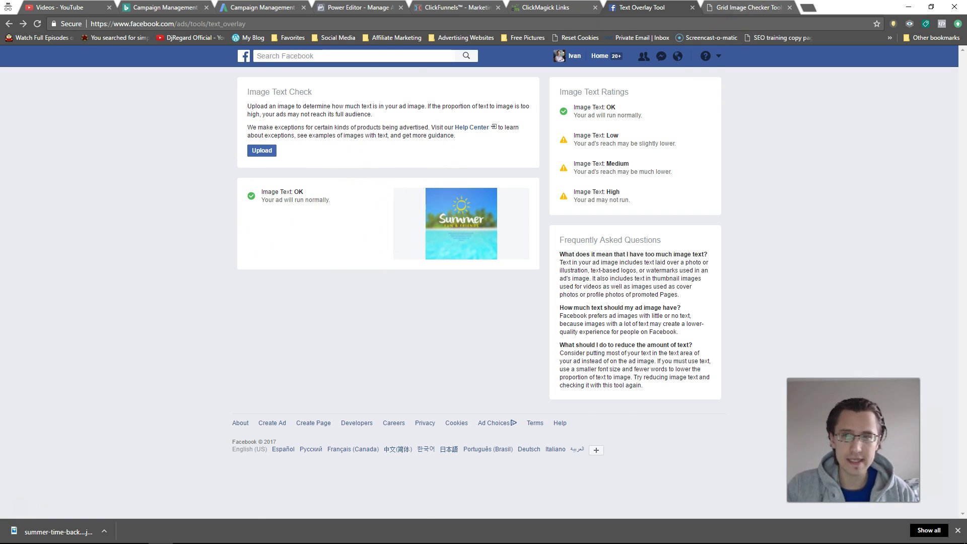
pyautogui.hotkey('ctrl', 'Tab')
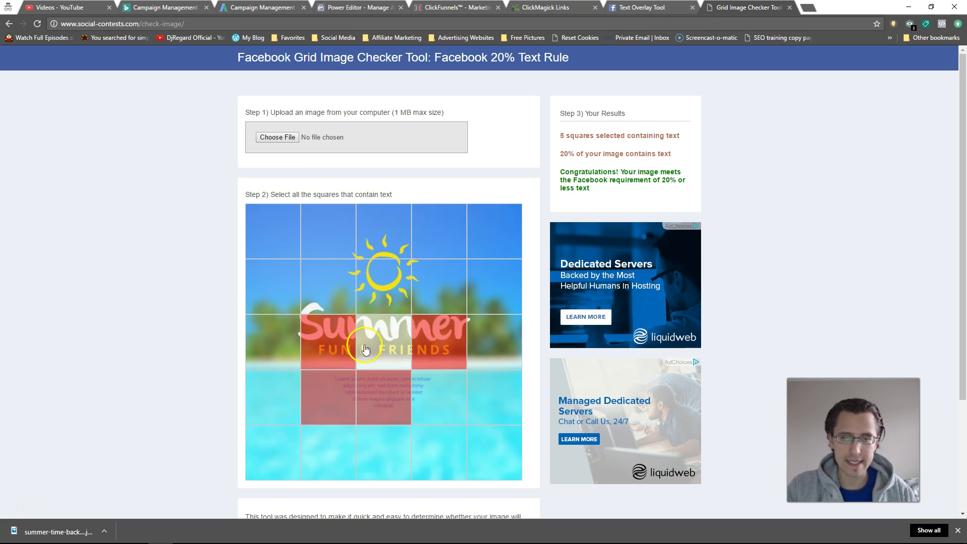
pyautogui.click(654, 8)
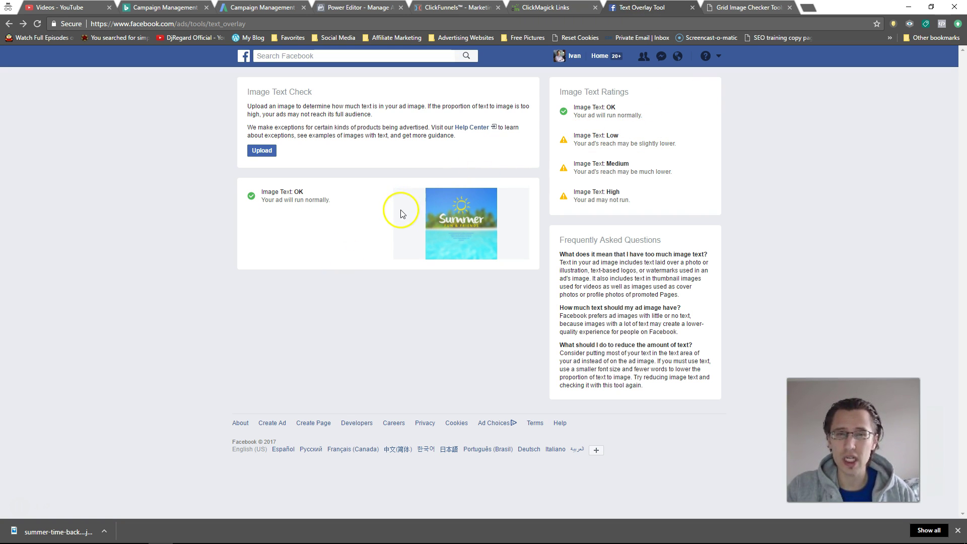